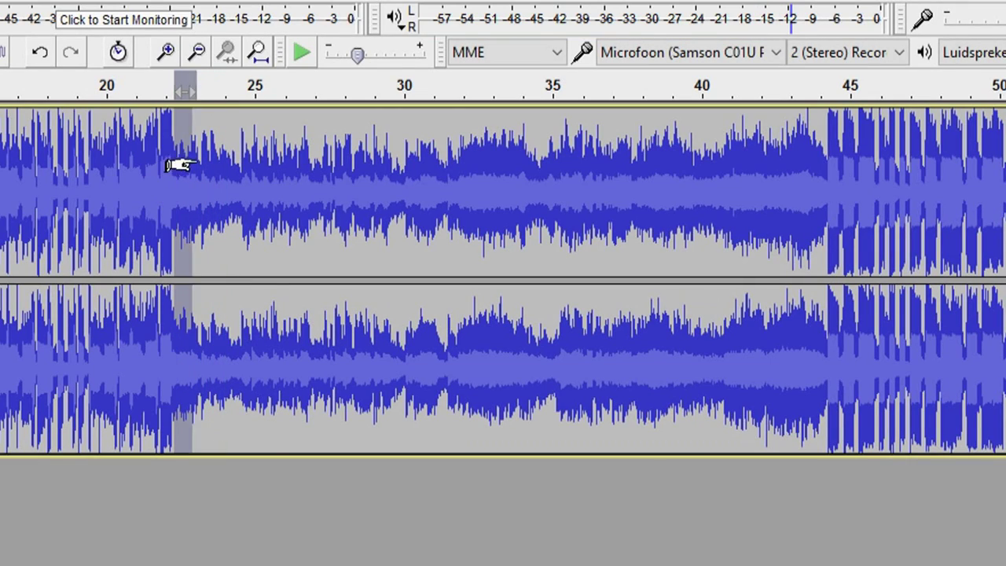
Select 22–44 s of the track and show Remove Vocals in the Vocal Reduction Action list.
drag(179, 165, 792, 186)
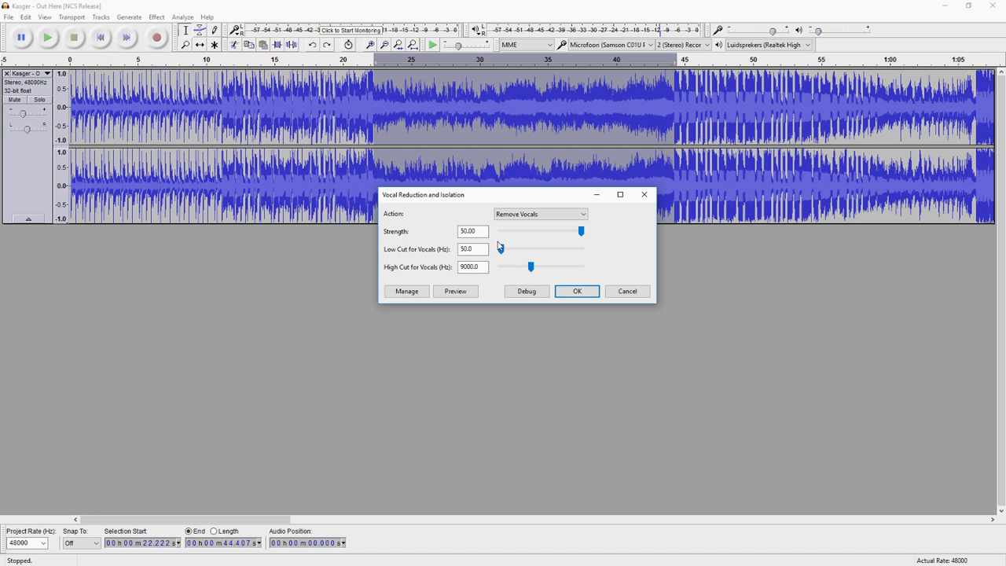
click(523, 215)
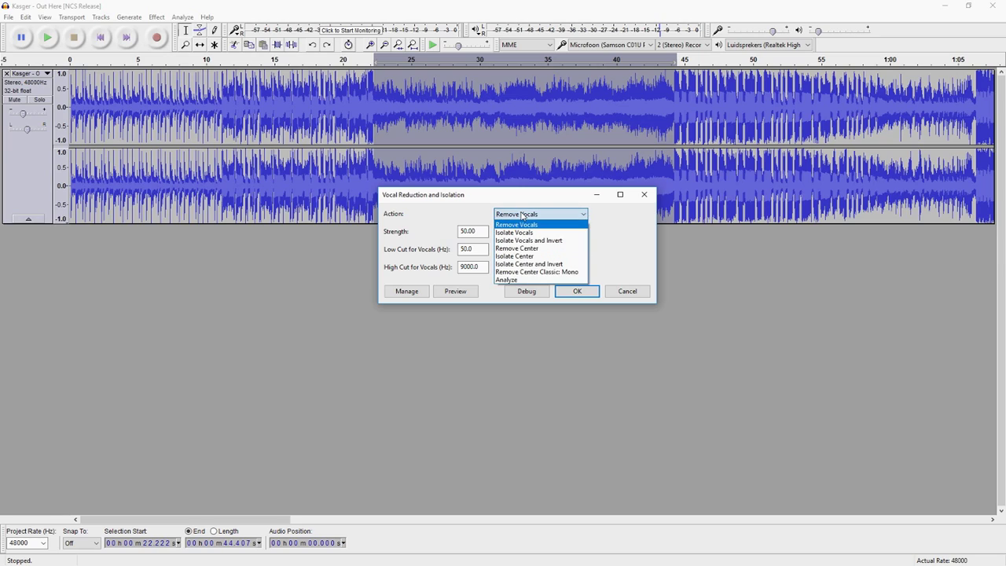
click(523, 215)
click(522, 215)
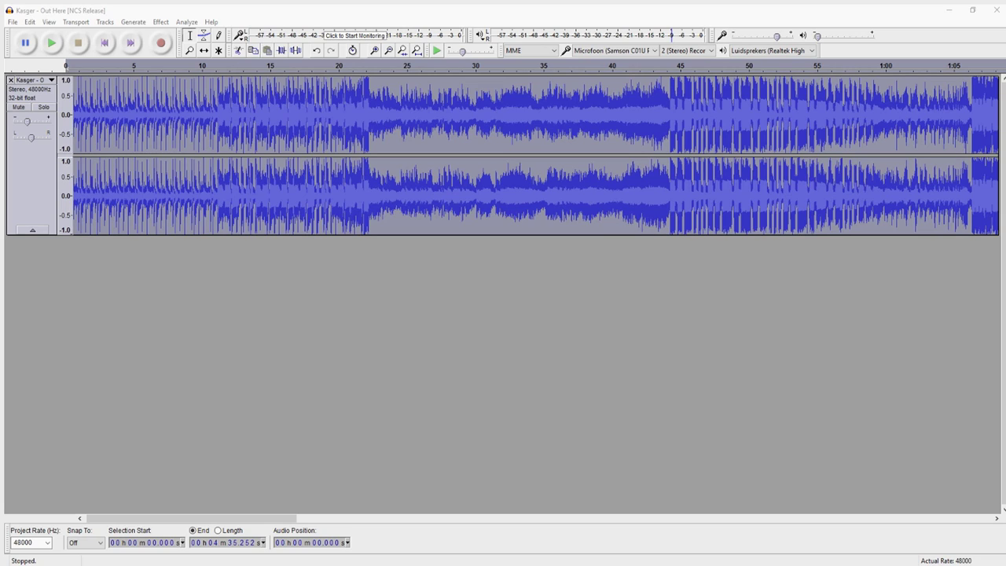
Play the song from the start, then from about 22 s, to locate the vocals.
click(110, 41)
key(space)
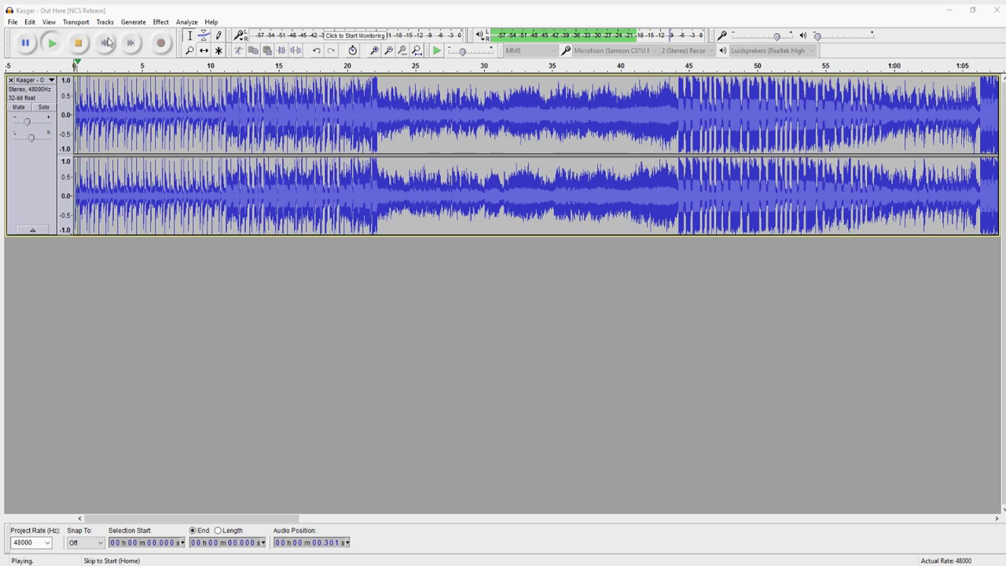
key(space)
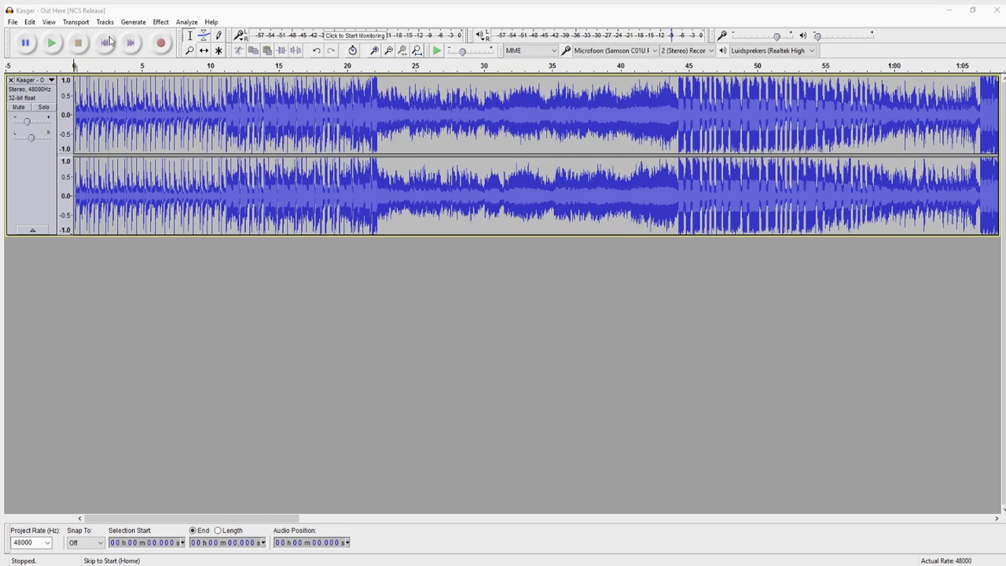
click(377, 84)
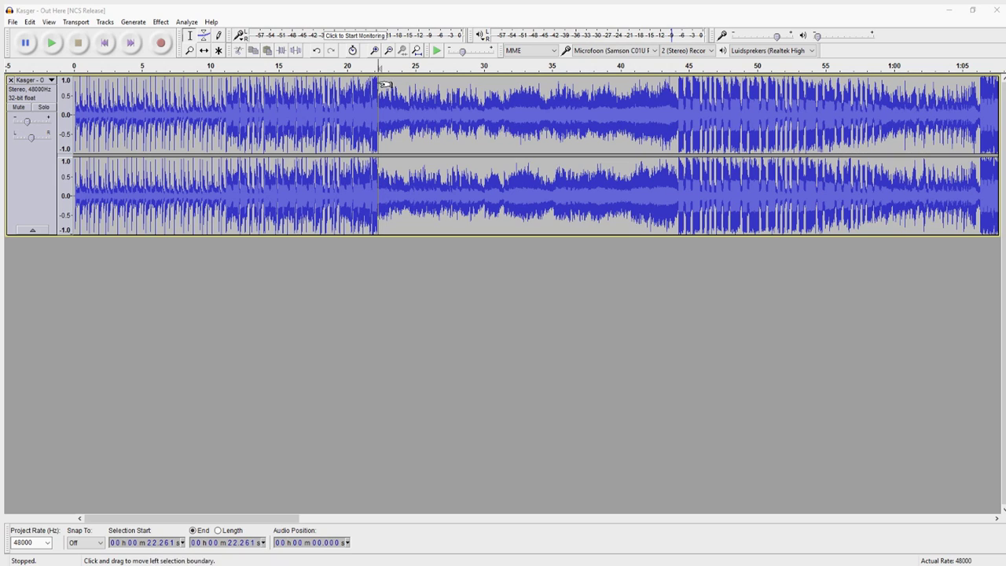
key(space)
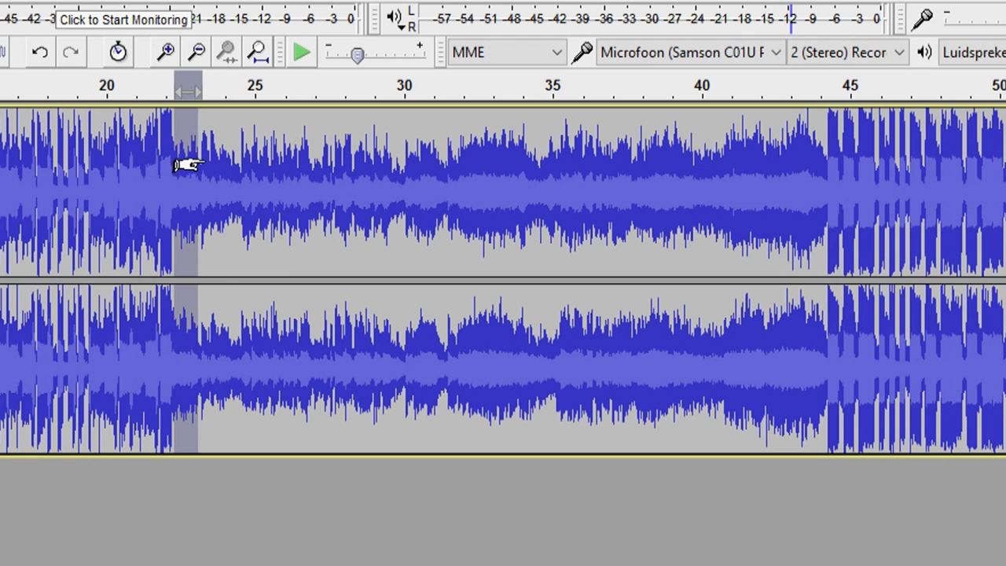
Select the section from 22.26 s to 44.25 s and play it back to check.
drag(187, 165, 825, 186)
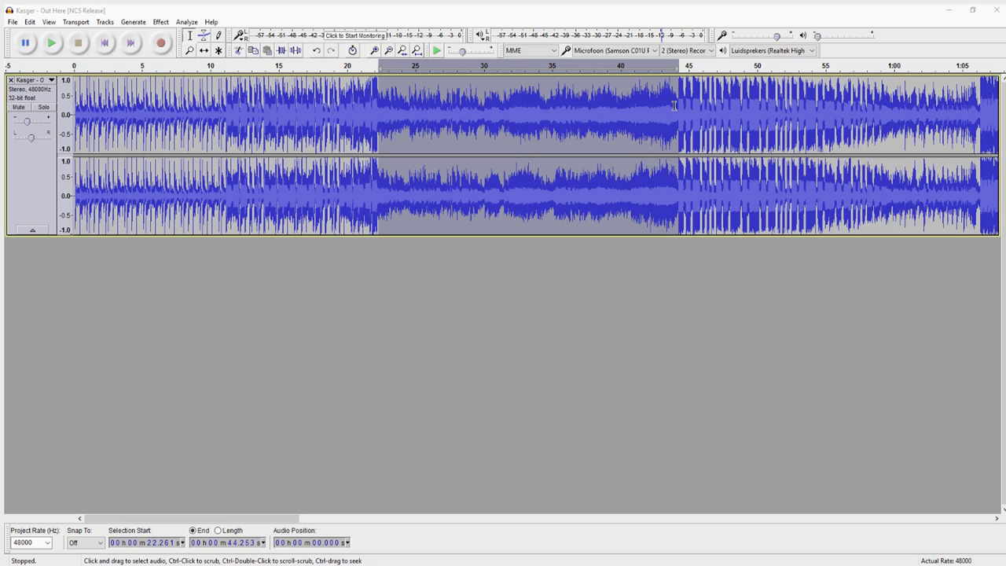
key(space)
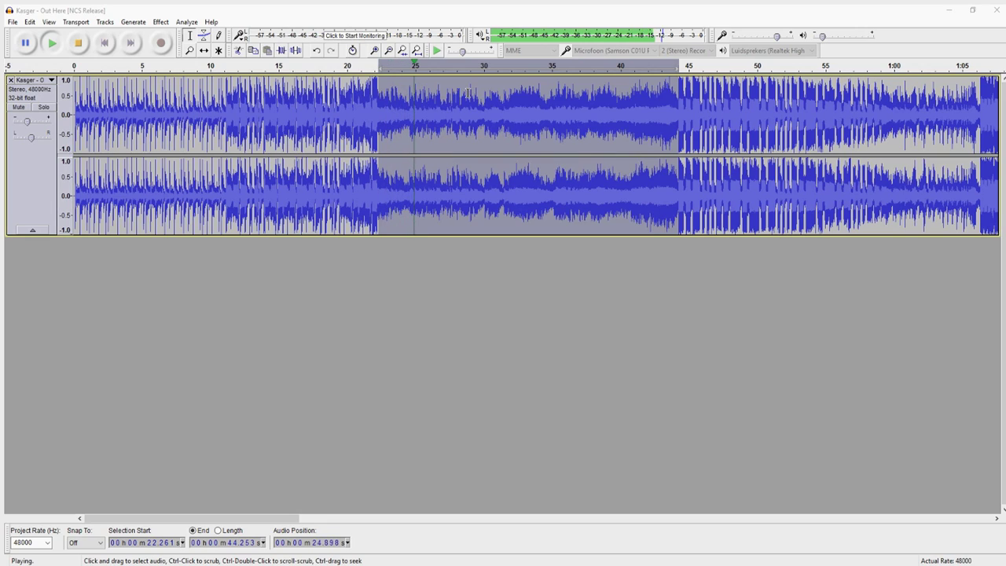
key(space)
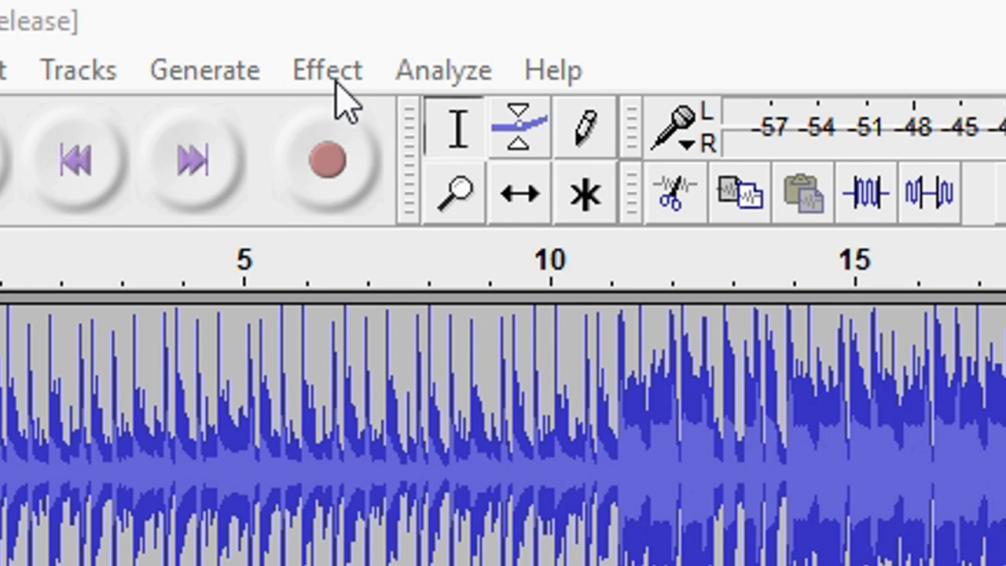
Open Effect > Vocal Reduction and Isolation and move its dialog higher on screen.
click(157, 18)
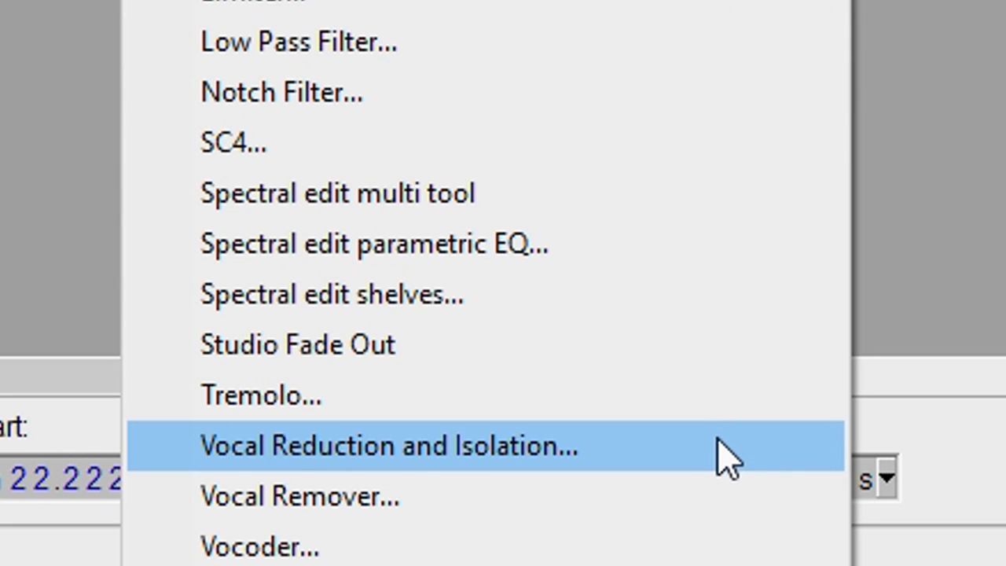
click(727, 456)
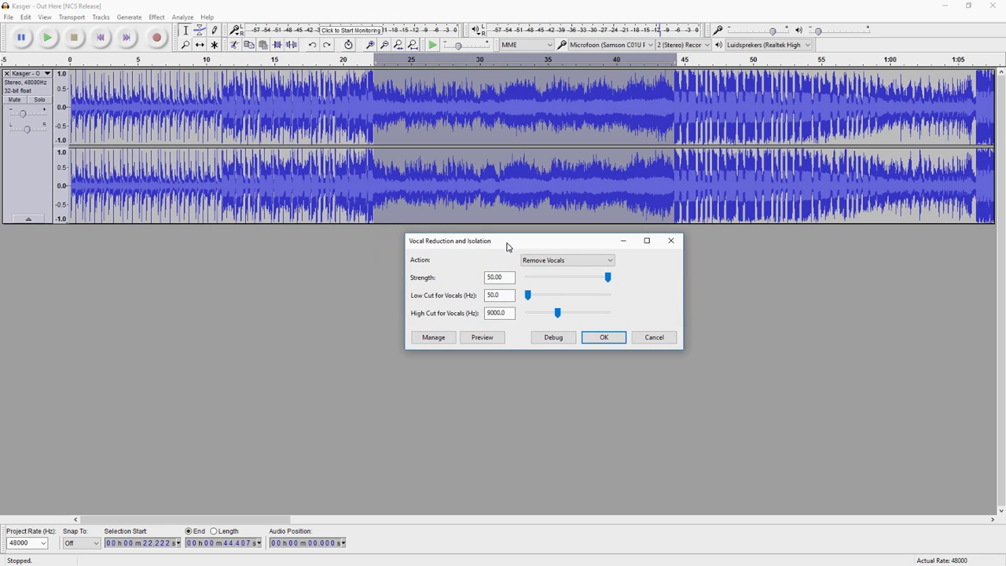
drag(507, 247, 496, 242)
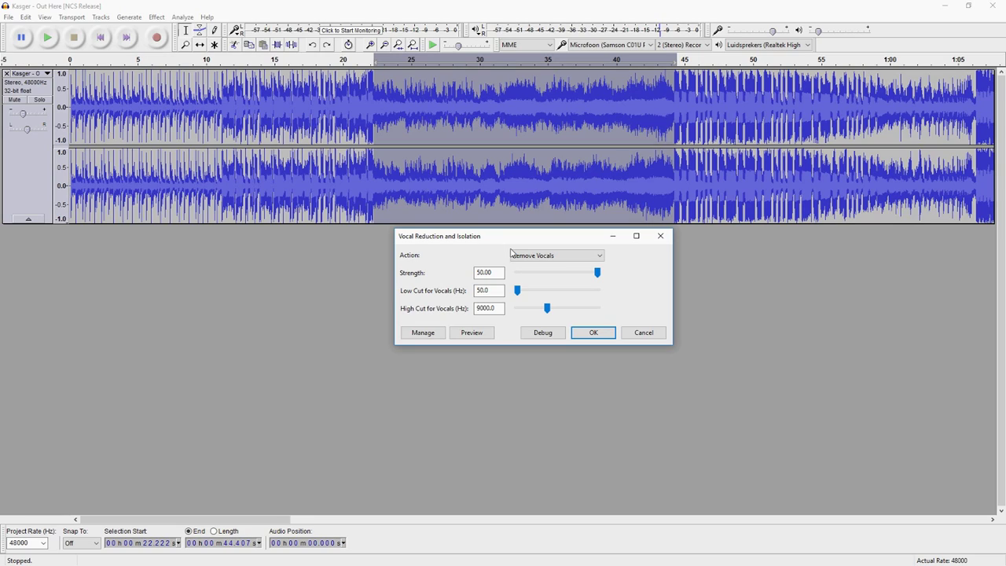
drag(512, 245, 496, 203)
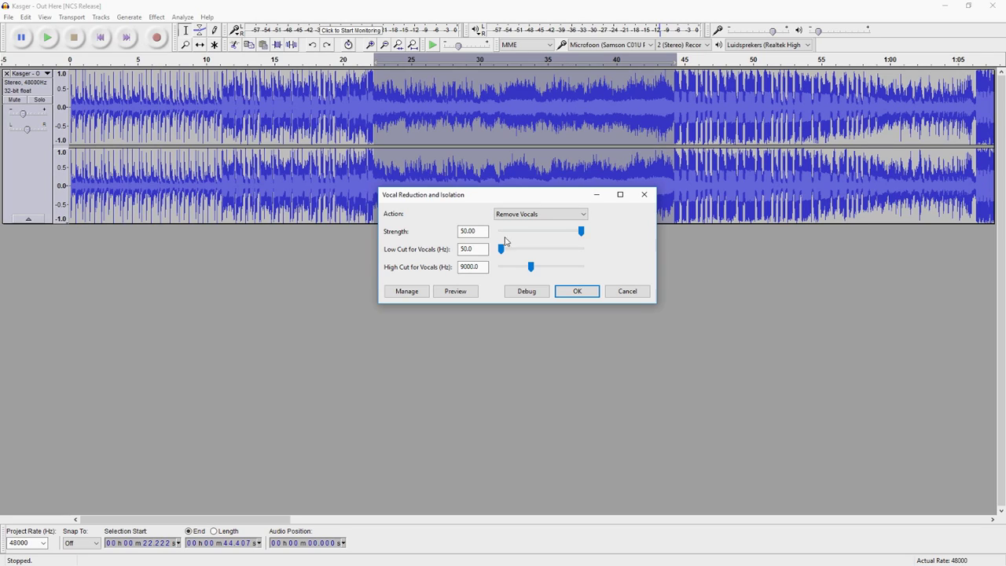
Keep Remove Vocals as the chosen Action in the dropdown.
click(522, 215)
click(523, 214)
click(523, 215)
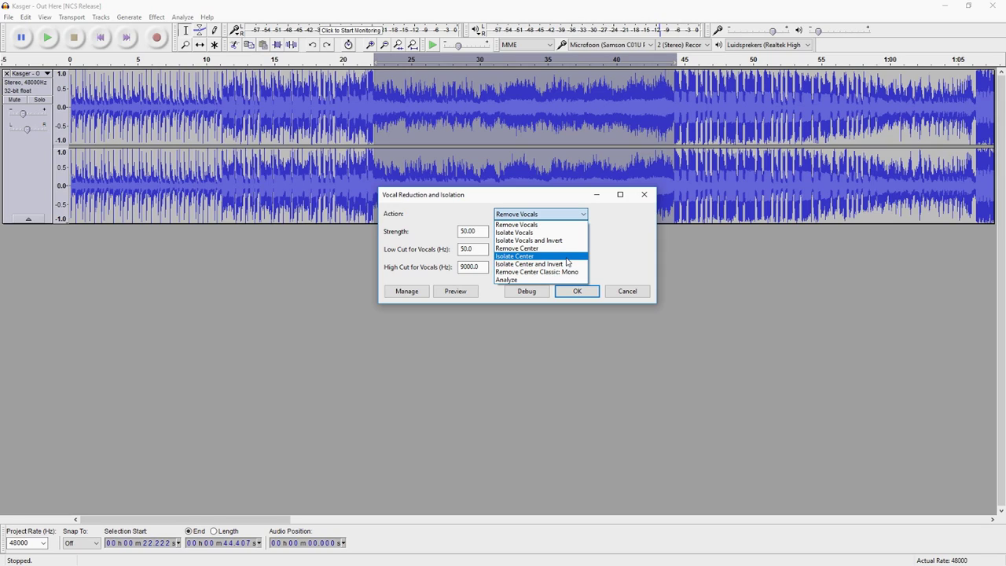
click(557, 226)
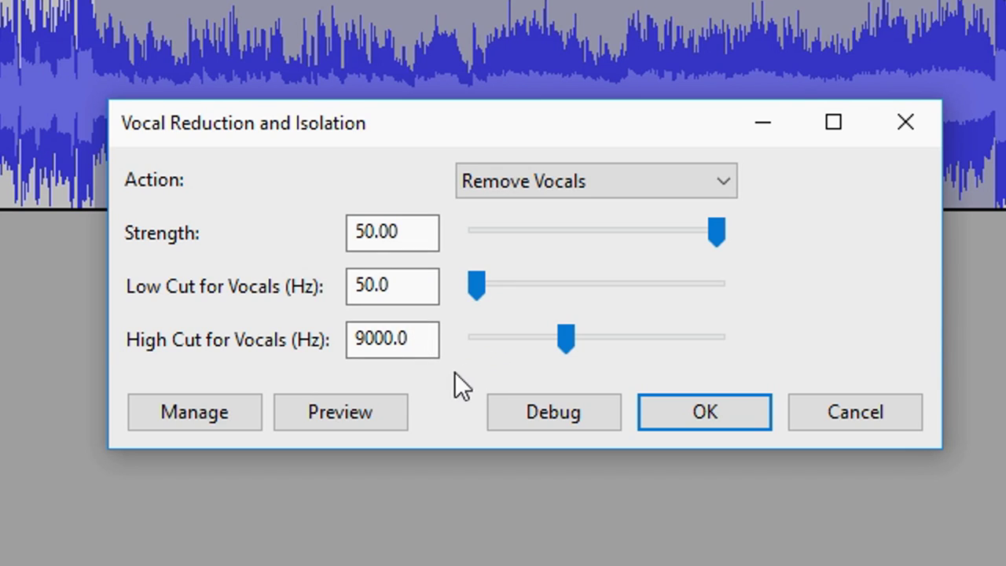
Close the vocal reduction settings and listen to the 22–44 s selection.
click(841, 418)
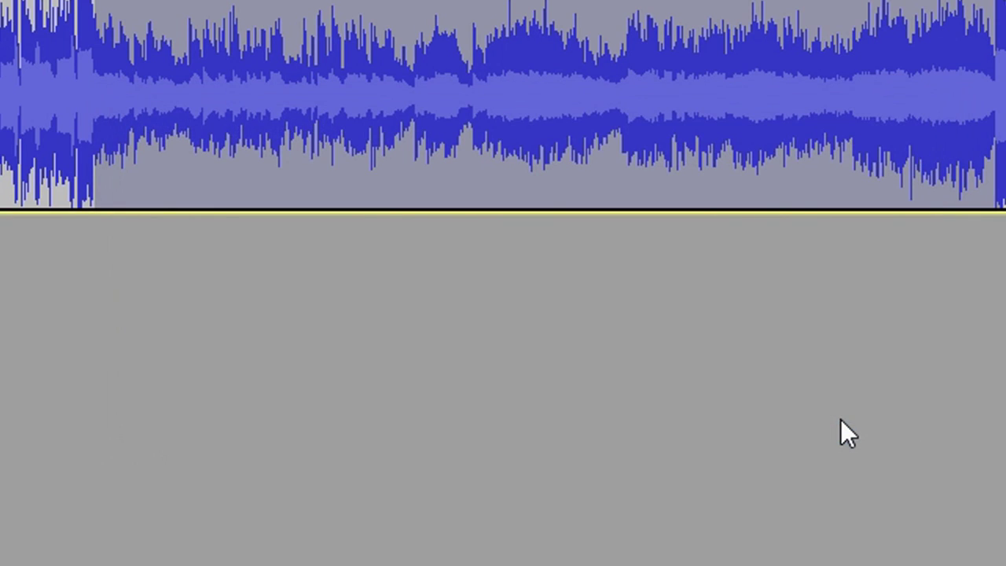
key(space)
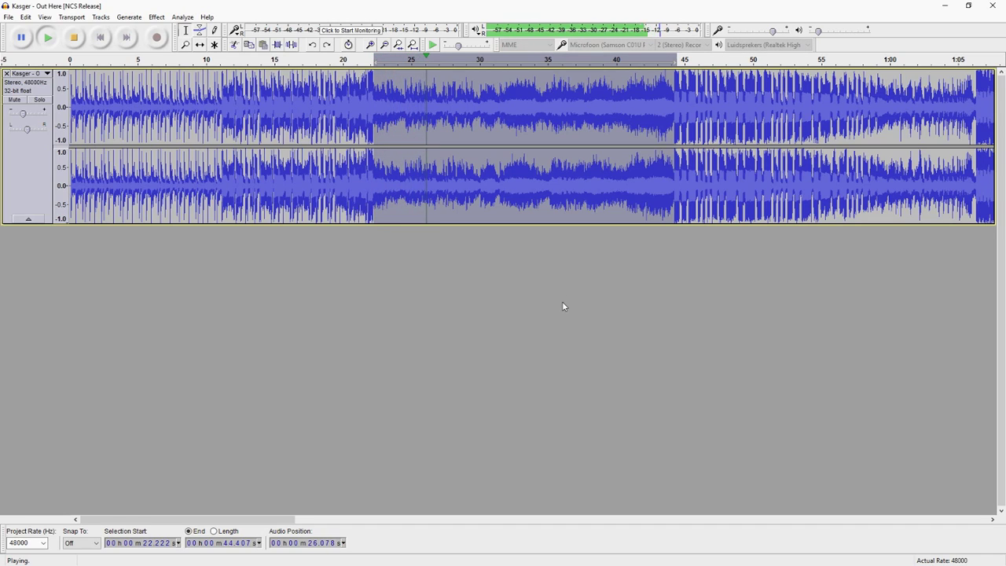
key(space)
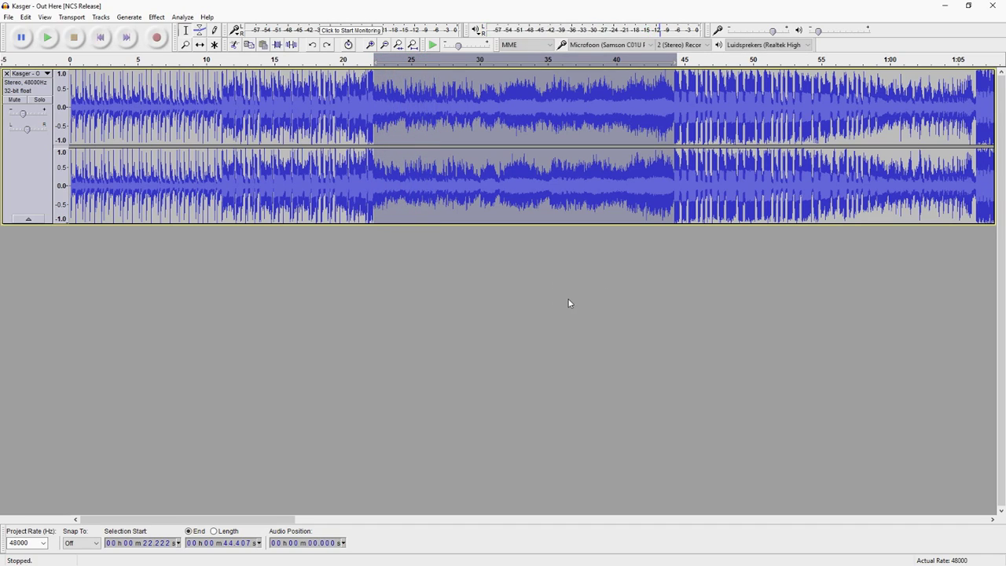
Reopen Vocal Reduction and Isolation and preview Remove Vocals on the selection.
click(157, 17)
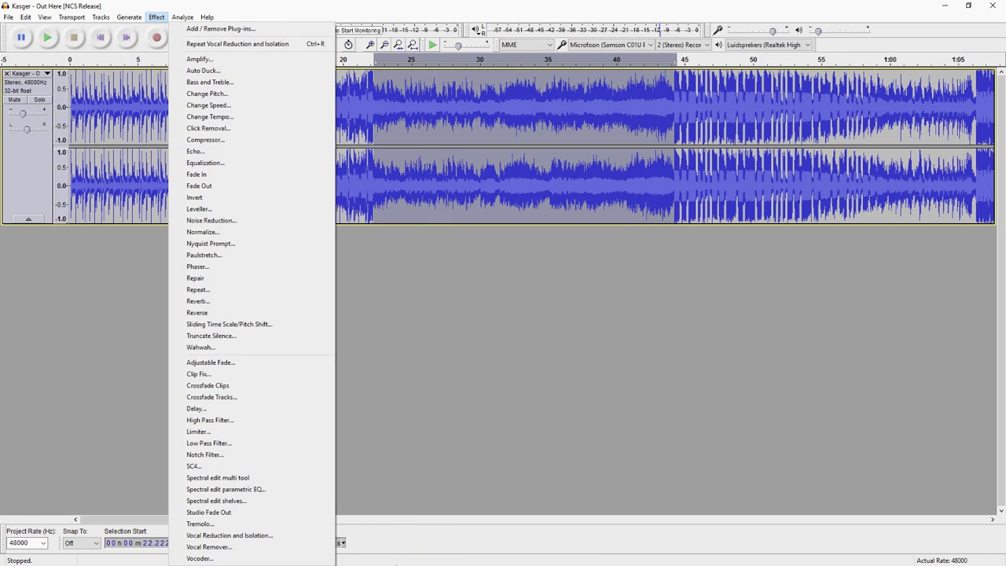
click(306, 541)
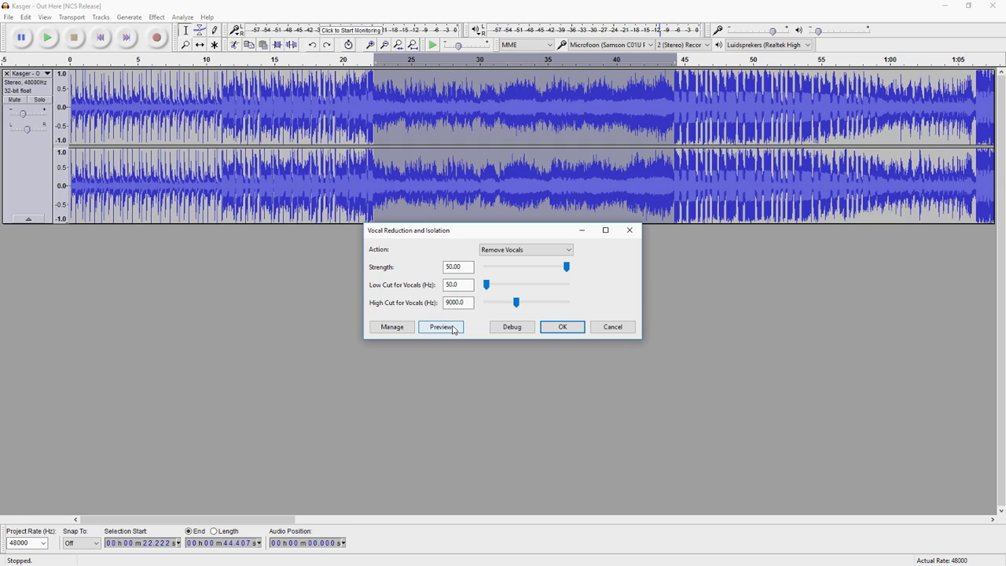
click(452, 329)
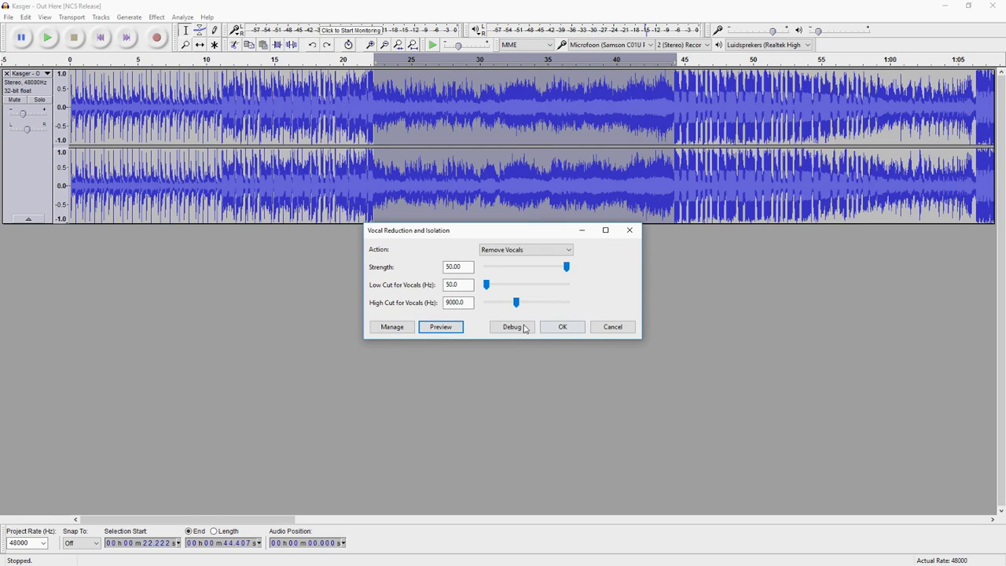
Apply Remove Vocals to the 22–44 s selection and listen to the result.
click(575, 333)
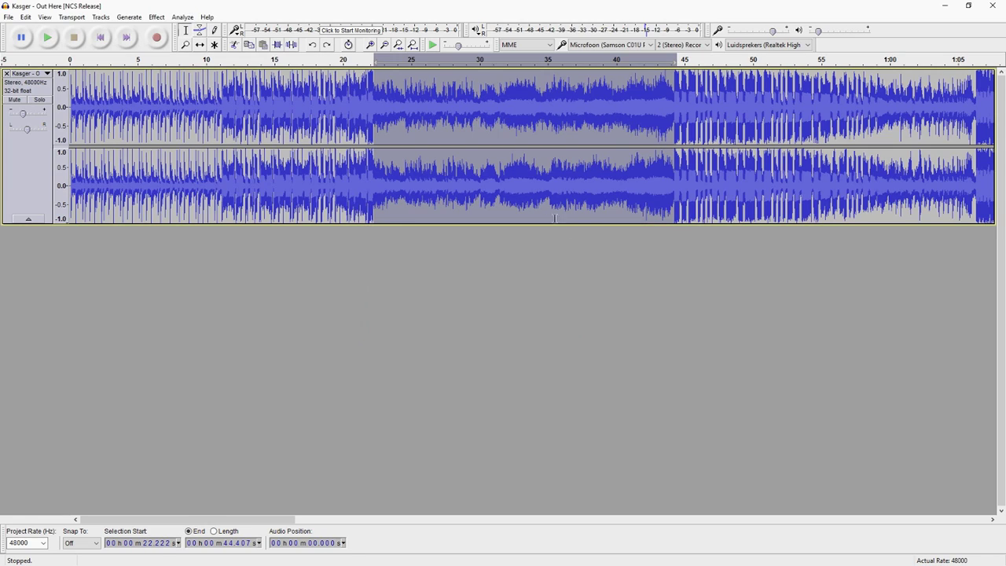
key(space)
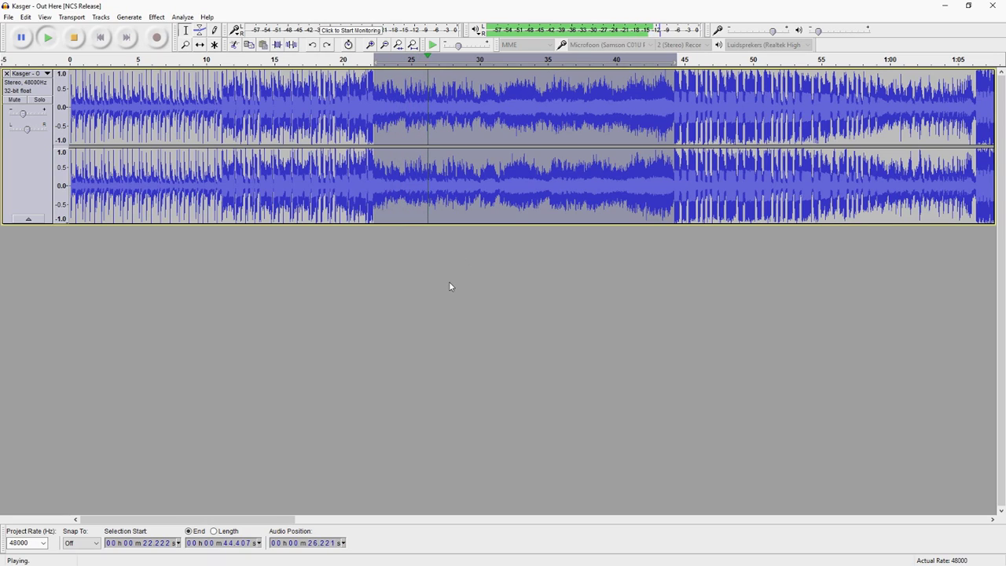
key(space)
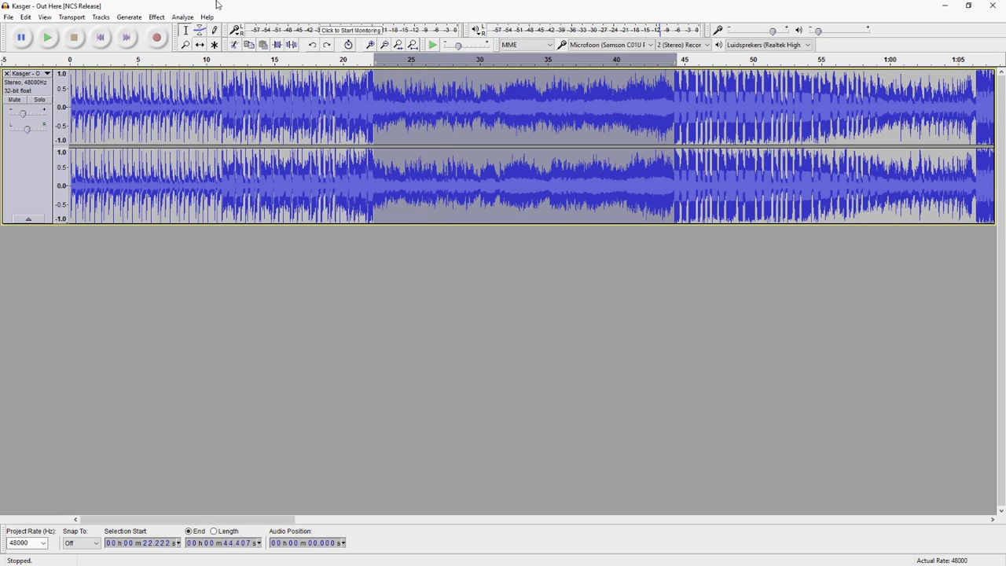
Apply Remove Vocals a second time and play the thinner section back.
click(157, 16)
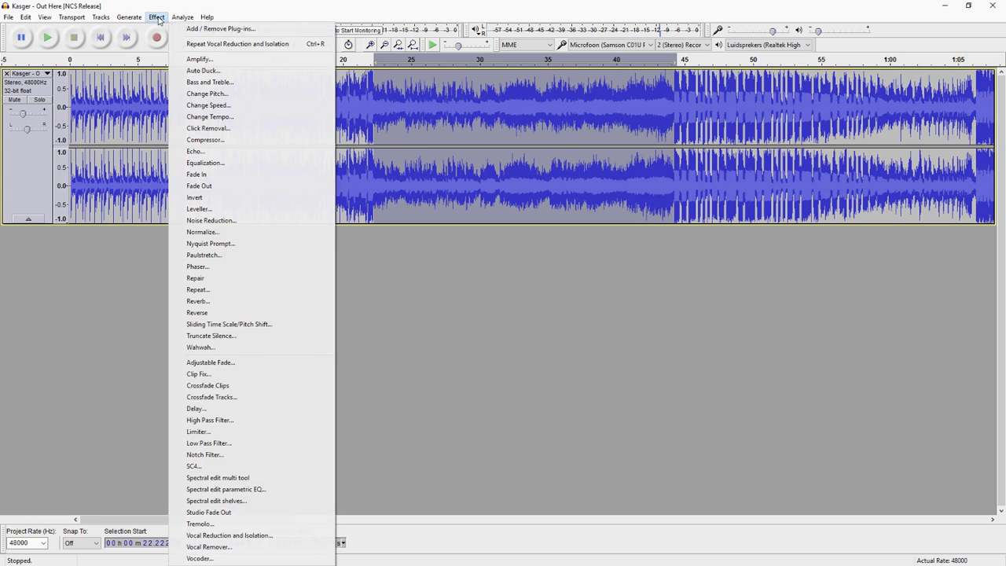
click(294, 536)
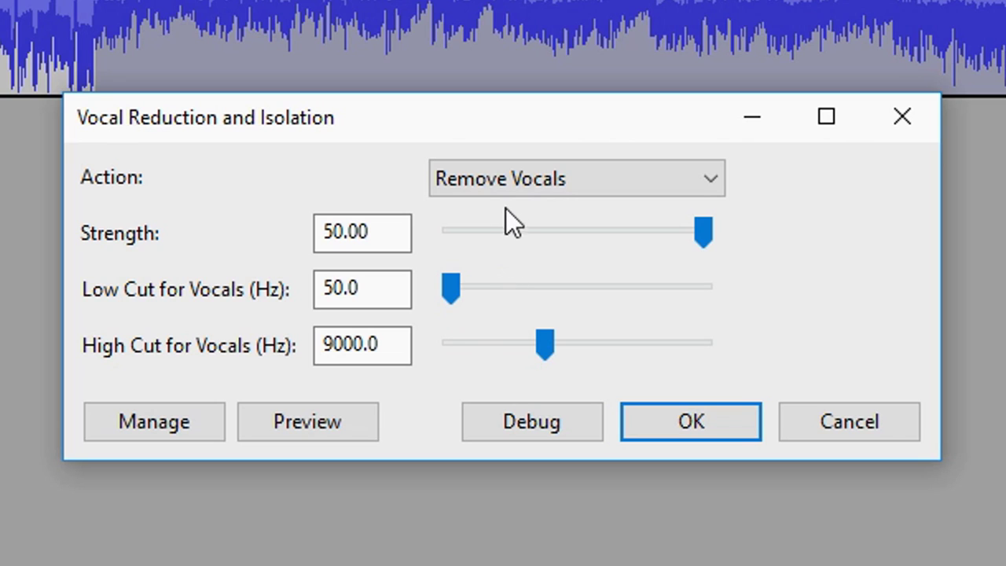
click(679, 424)
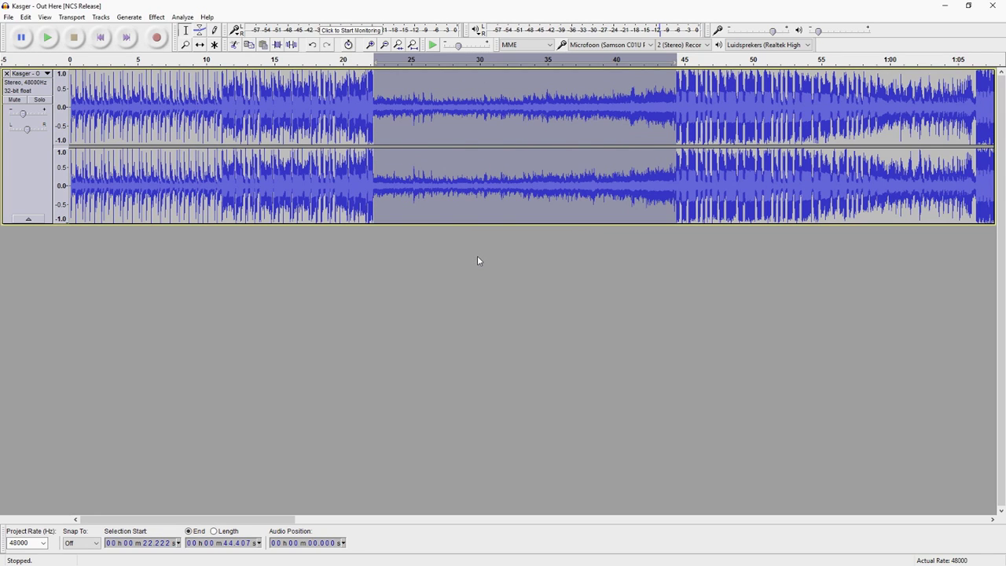
key(space)
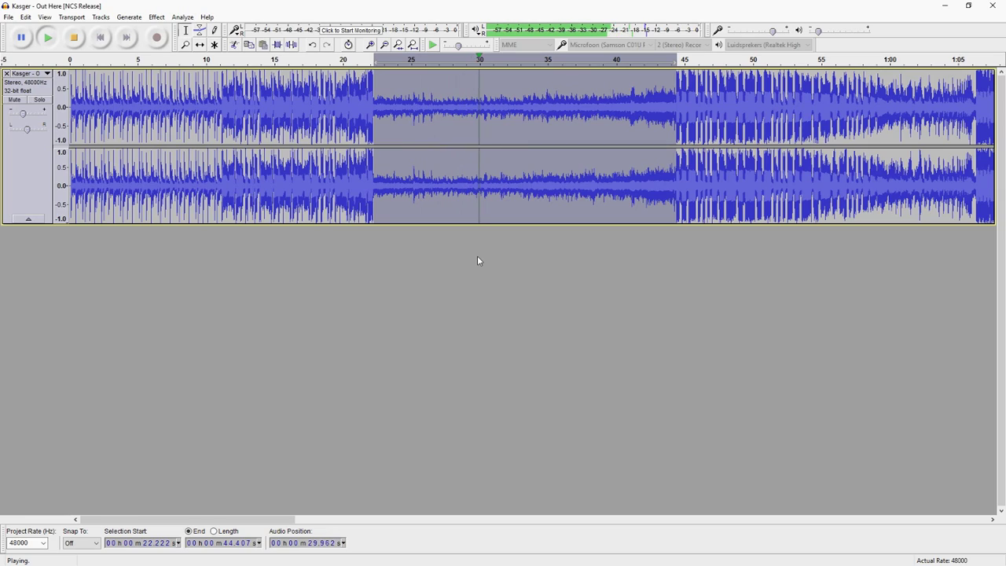
key(space)
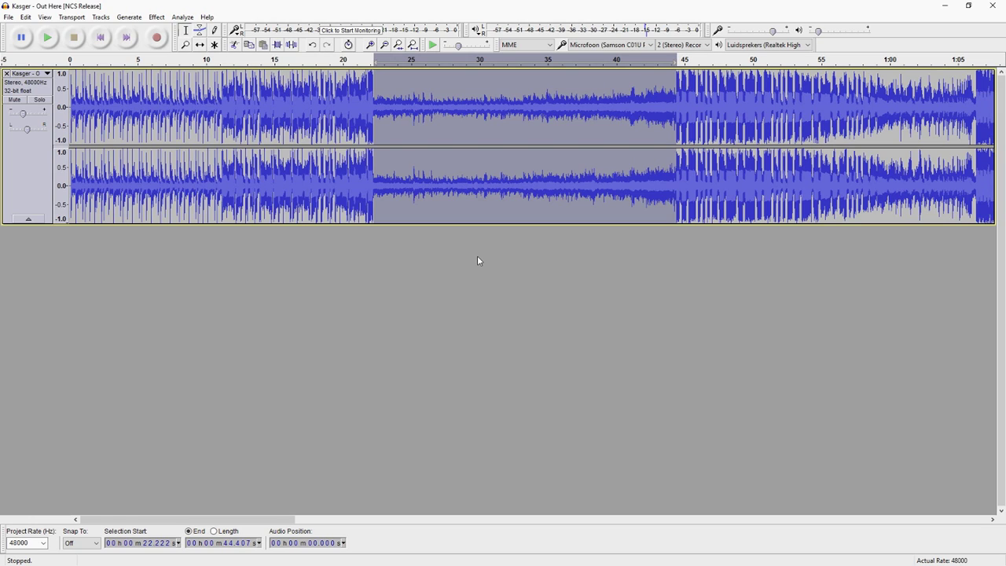
key(ctrl+3)
click(62, 101)
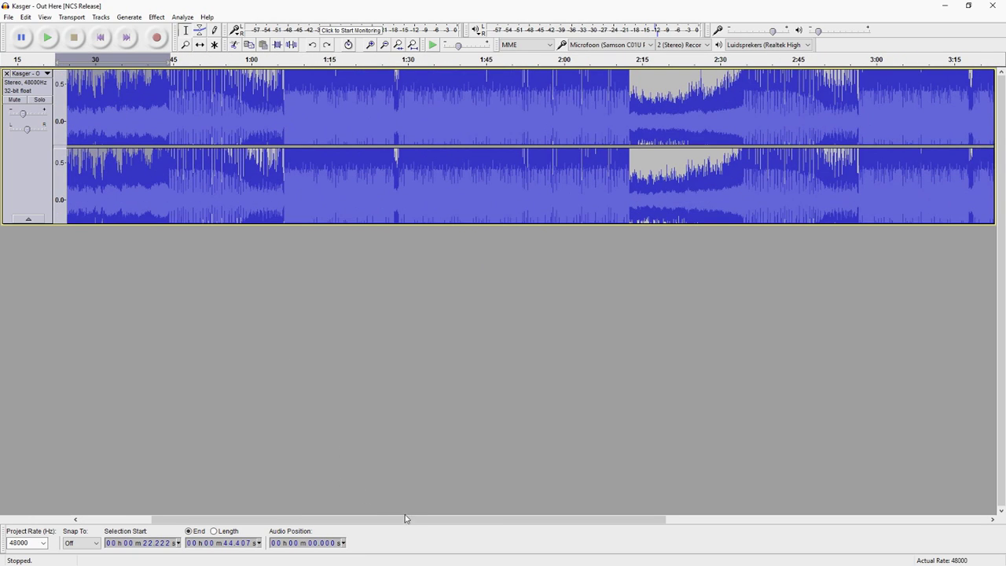
key(space)
drag(405, 518, 254, 502)
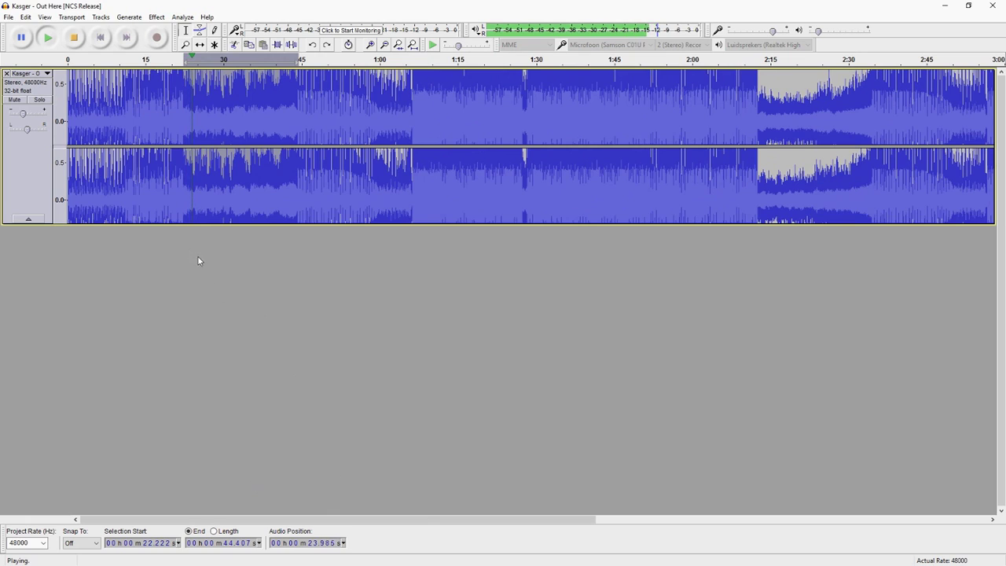
key(space)
click(157, 17)
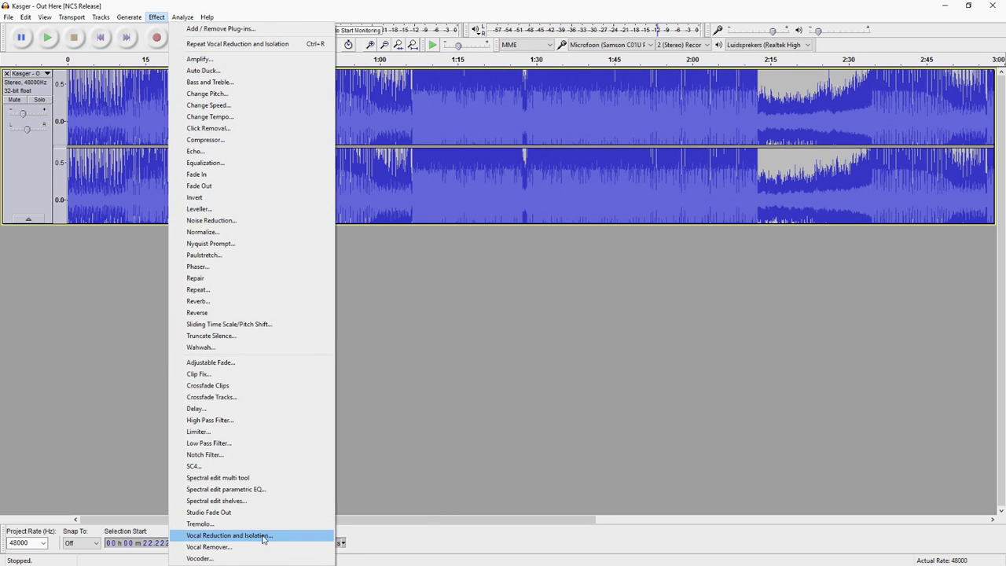
key(Escape)
key(space)
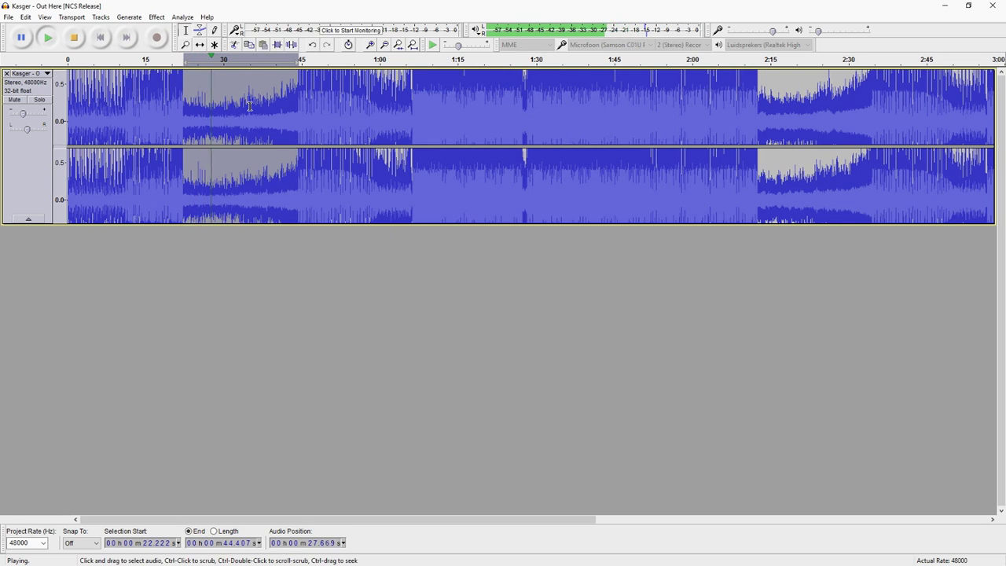
key(space)
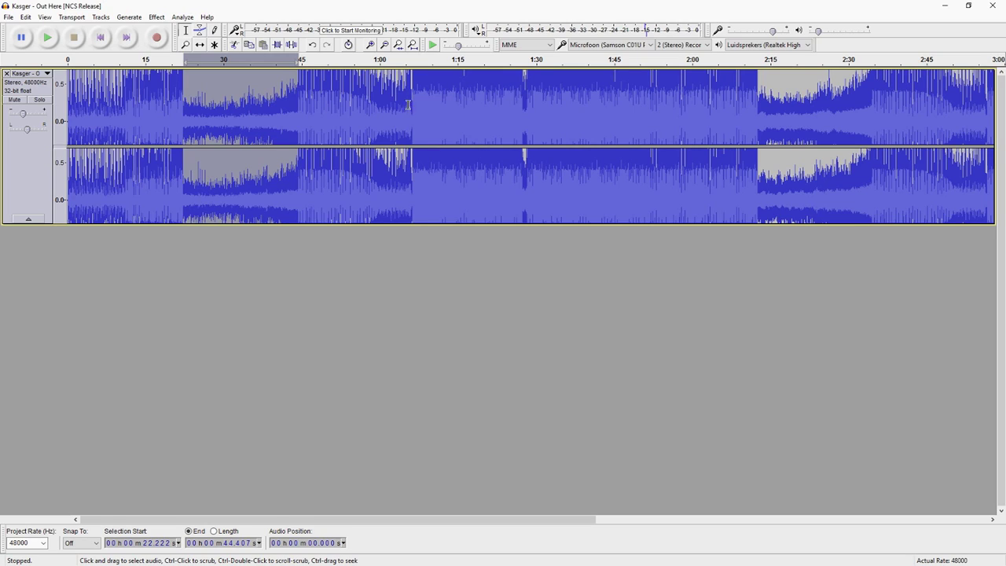
drag(412, 99, 766, 110)
click(786, 100)
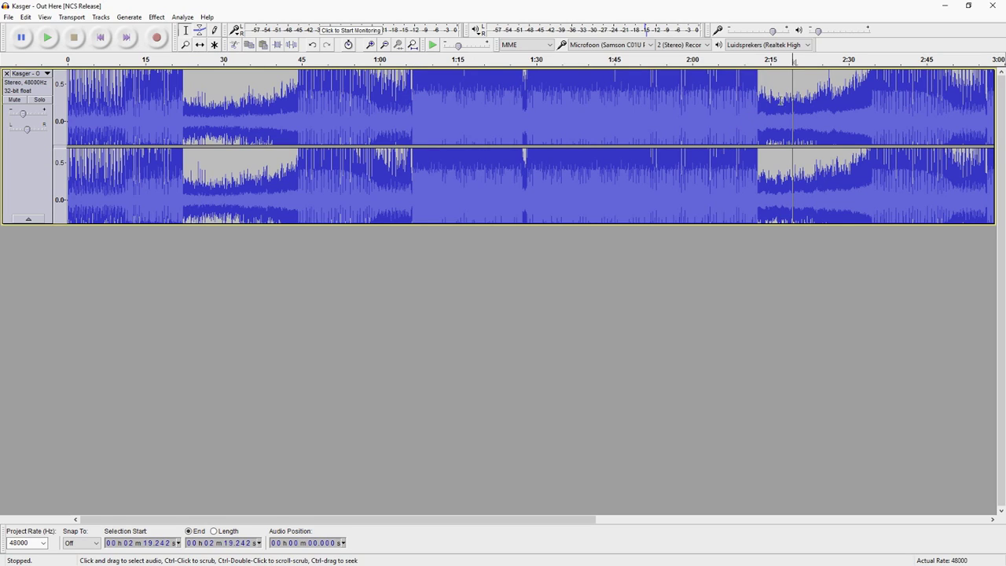
key(ctrl+3)
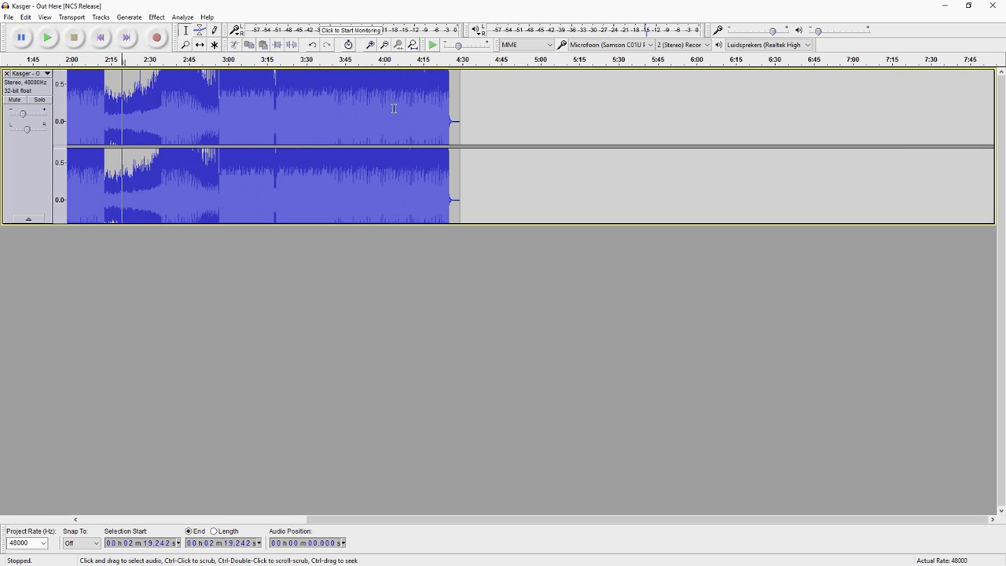
drag(418, 520, 216, 497)
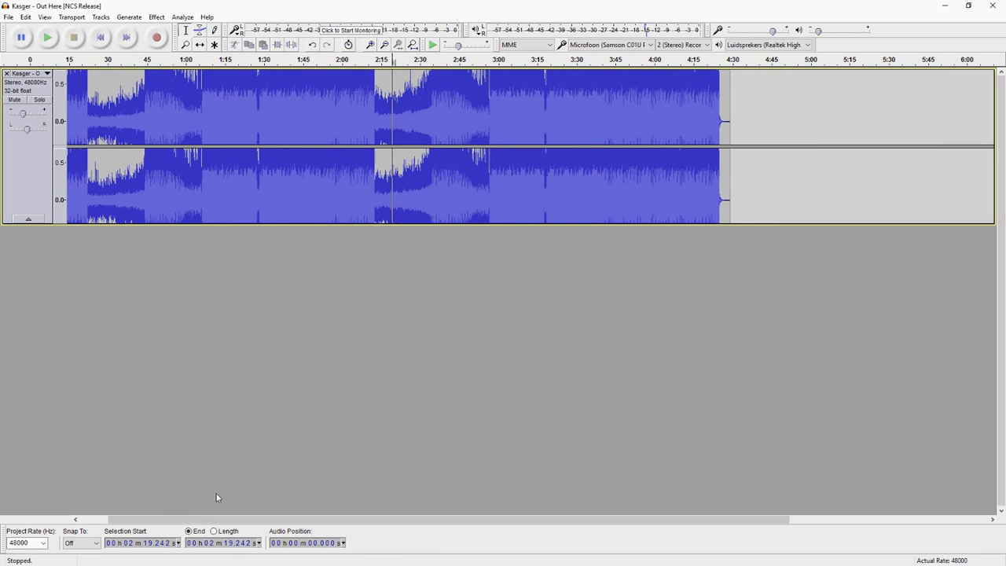